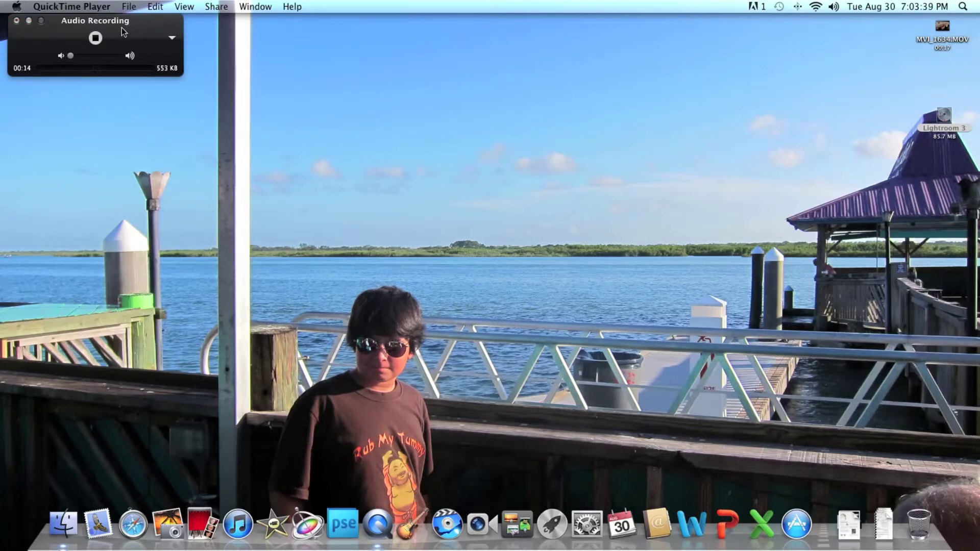
Step: Move the audio recording window out of the way and switch to Adobe Photoshop Elements
drag(123, 32, 977, 52)
click(955, 164)
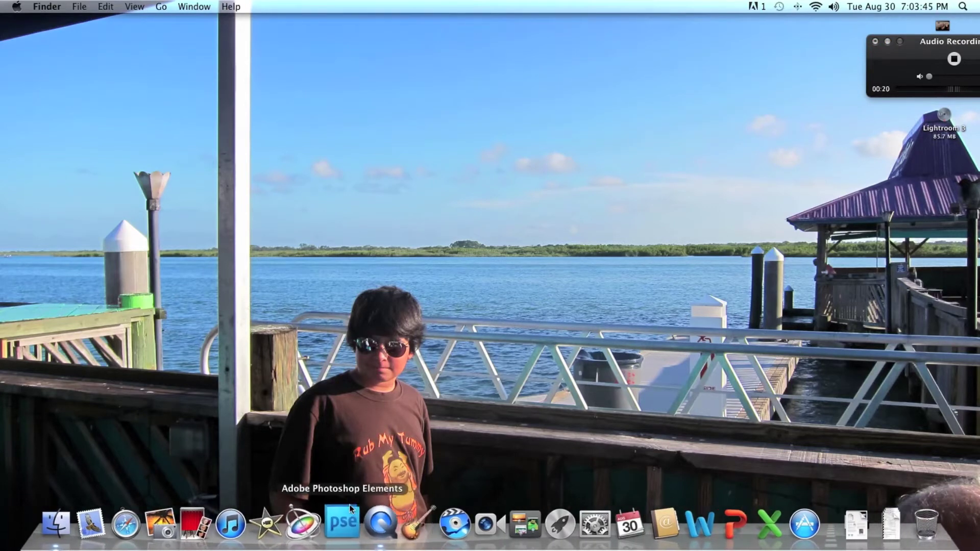
click(349, 535)
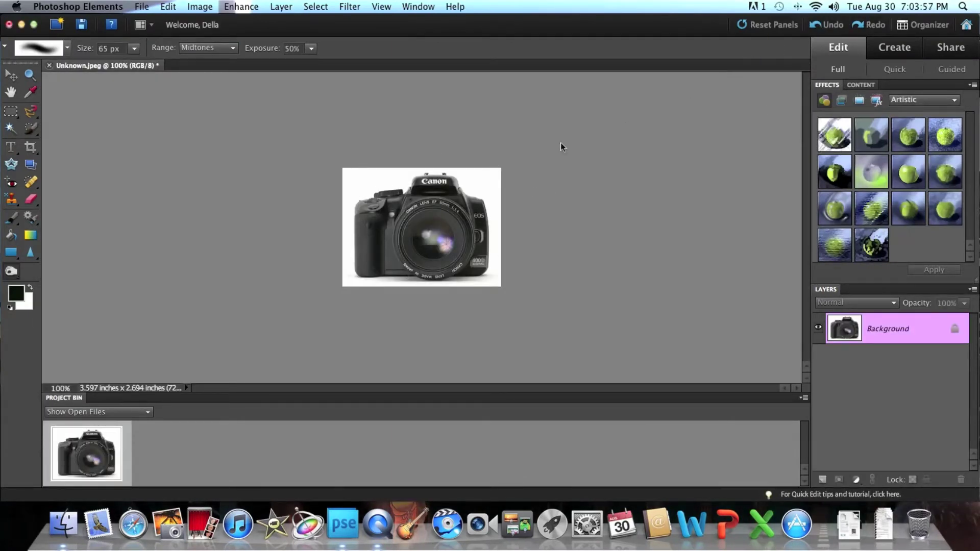
drag(433, 238, 431, 236)
mouse_move(8, 274)
mouse_down()
mouse_move(106, 273)
mouse_move(83, 271)
mouse_up()
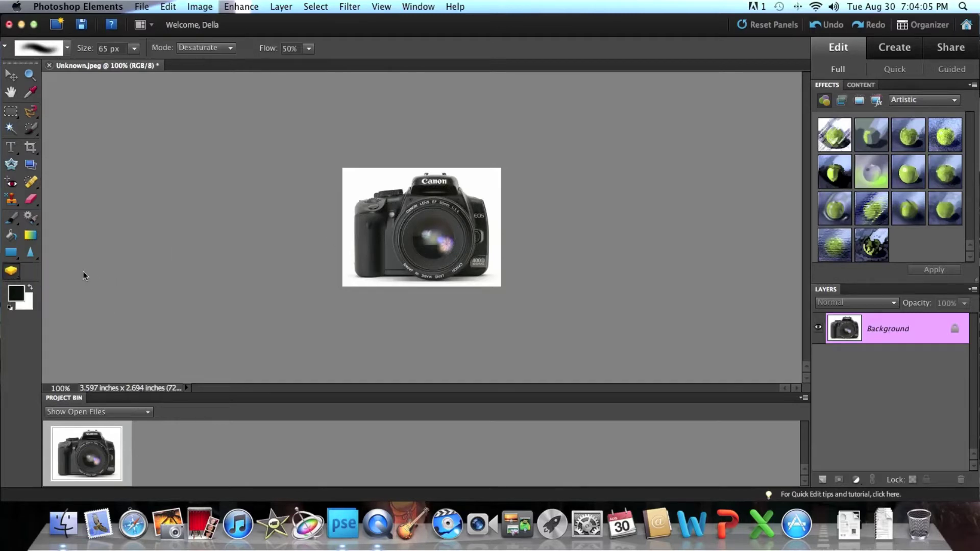
click(12, 76)
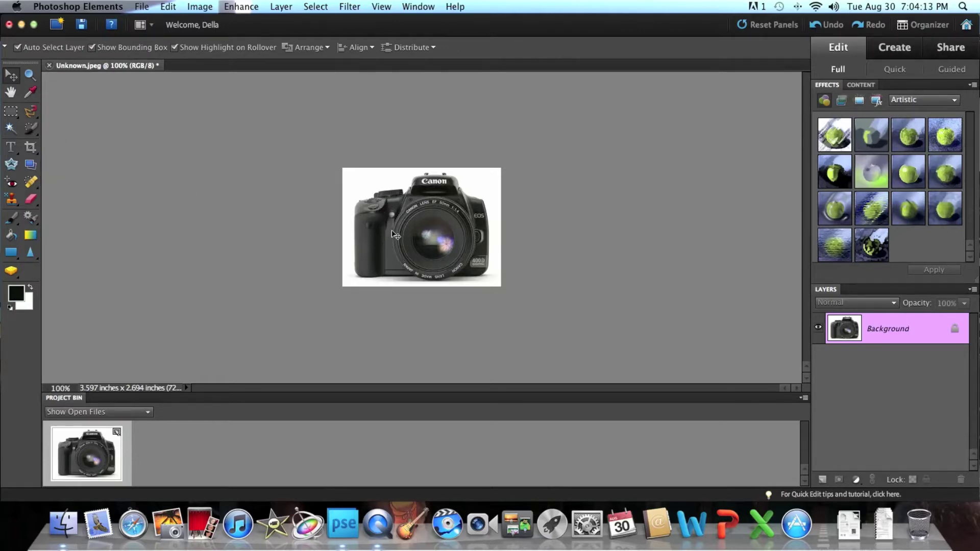
drag(327, 233, 336, 237)
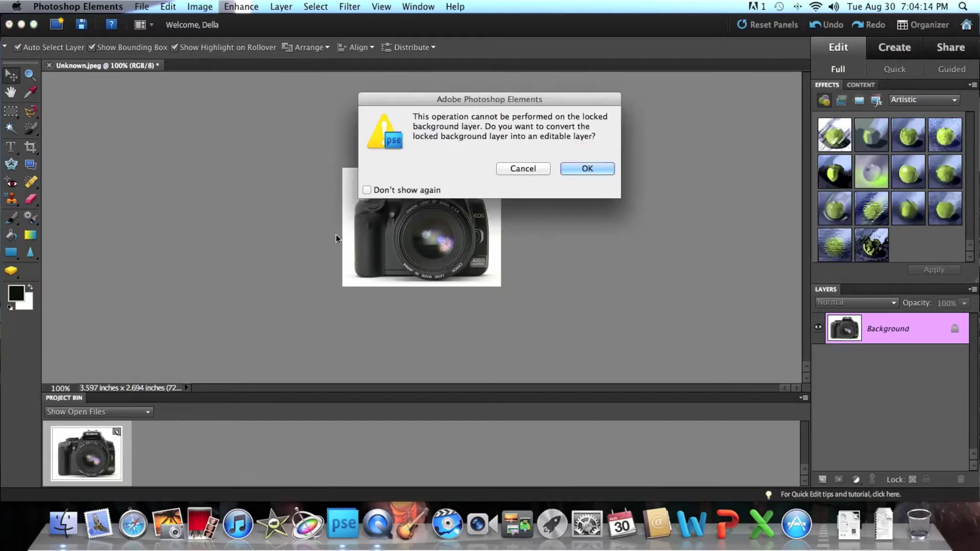
click(511, 172)
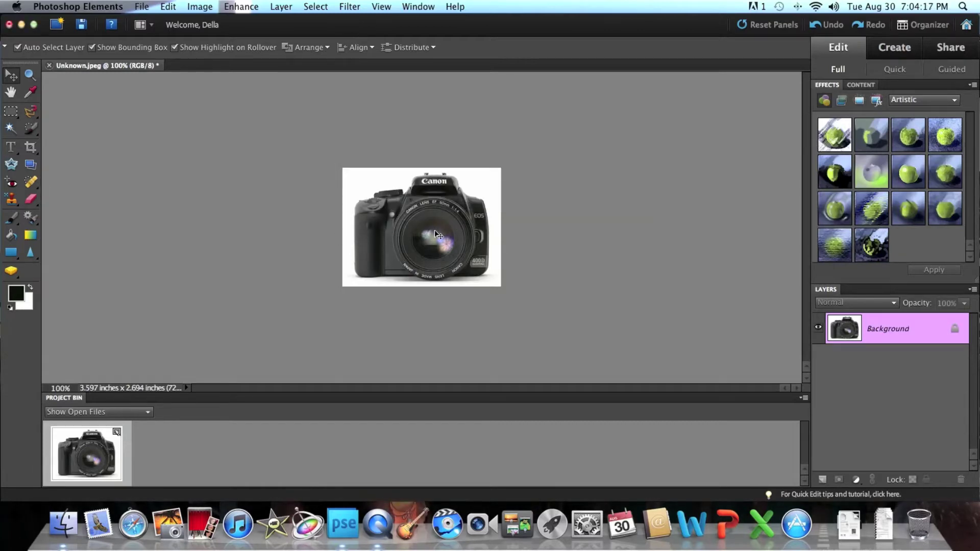
Step: Lighten the entire camera photo with repeated Dodge tool strokes until the camera is almost white
click(11, 271)
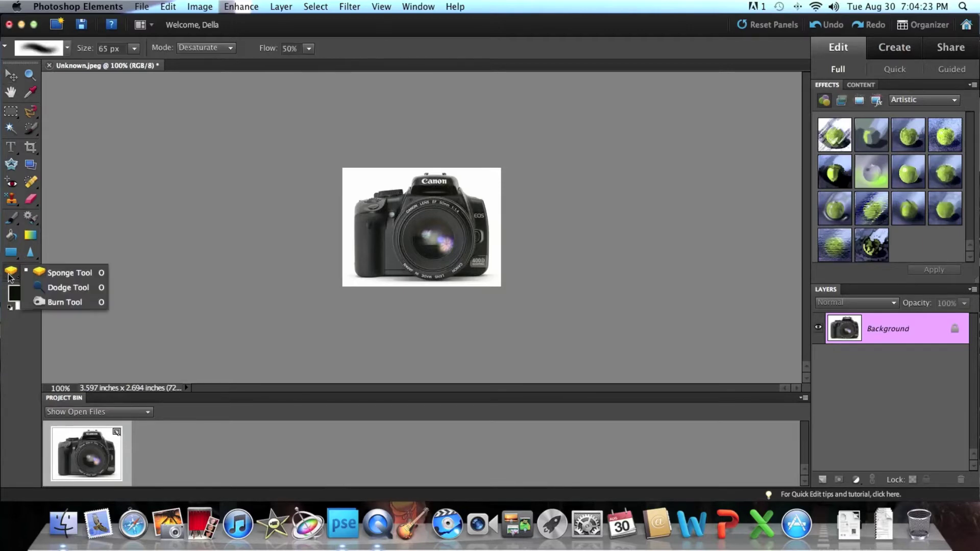
click(127, 271)
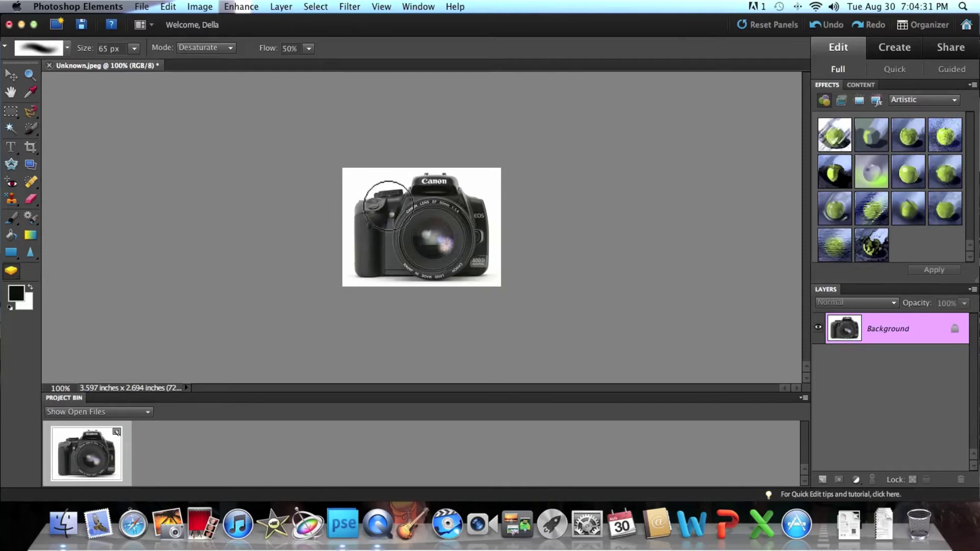
click(4, 269)
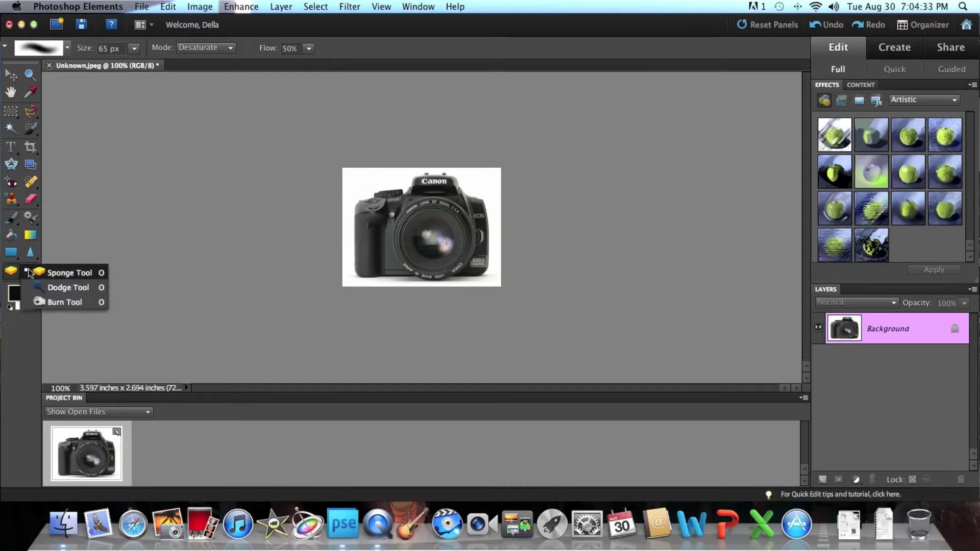
click(51, 286)
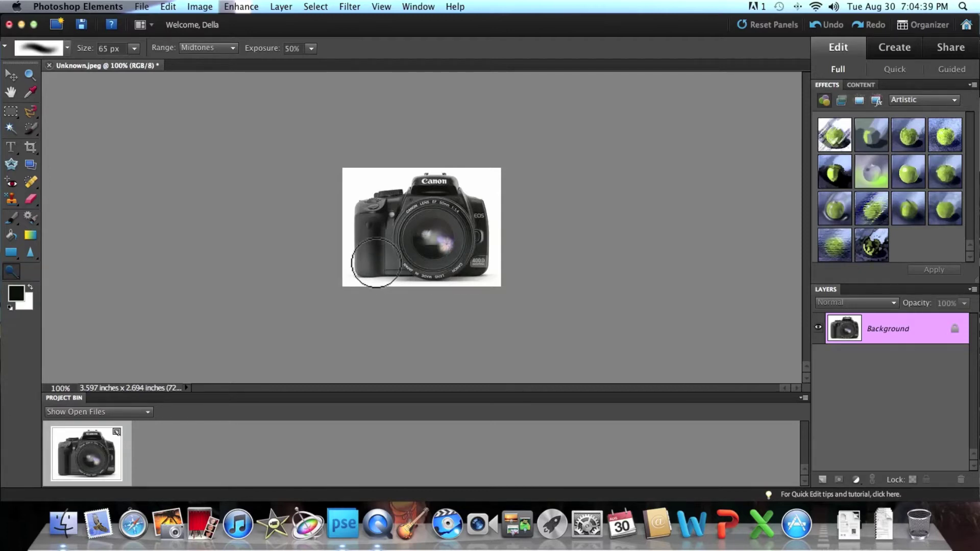
mouse_move(376, 262)
mouse_down()
mouse_move(376, 230)
mouse_move(377, 283)
mouse_move(365, 215)
mouse_up()
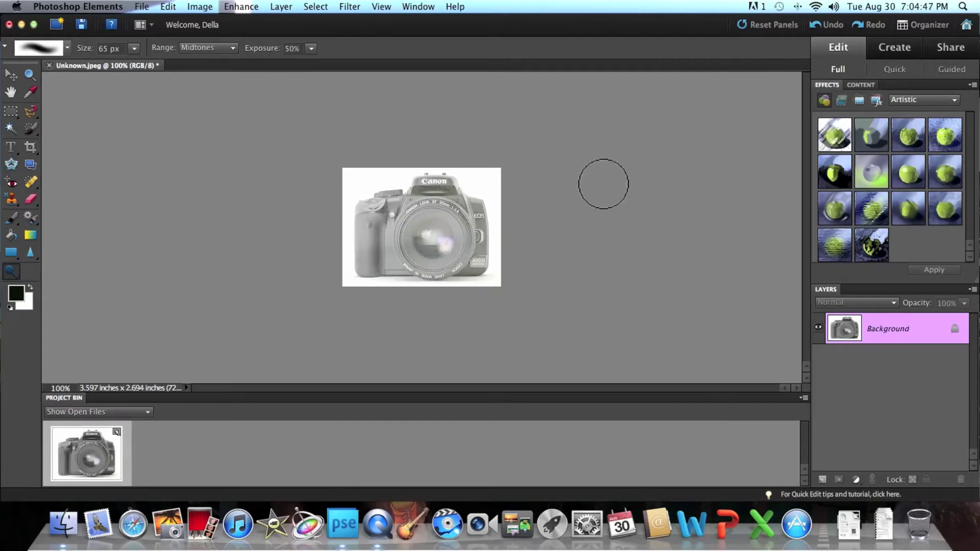
mouse_move(369, 175)
mouse_down()
mouse_move(464, 182)
mouse_move(473, 213)
mouse_move(339, 269)
mouse_move(378, 291)
mouse_move(444, 258)
mouse_move(350, 243)
mouse_up()
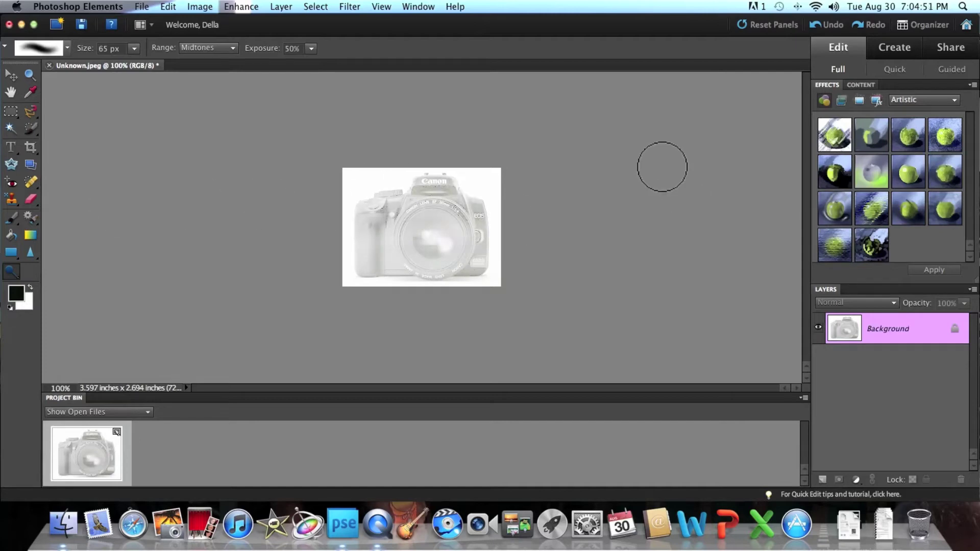
mouse_move(662, 167)
mouse_down()
mouse_move(340, 170)
mouse_move(597, 210)
mouse_move(274, 281)
mouse_move(503, 236)
mouse_move(317, 227)
mouse_move(339, 197)
mouse_move(455, 181)
mouse_move(284, 229)
mouse_move(632, 219)
mouse_up()
drag(349, 268, 530, 259)
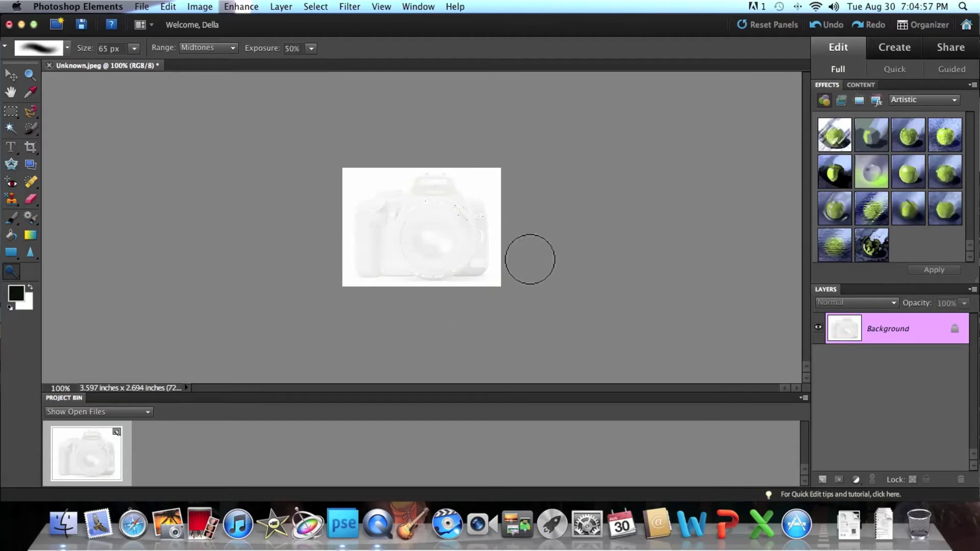
mouse_move(365, 297)
mouse_down()
mouse_move(393, 289)
mouse_move(302, 280)
mouse_move(505, 259)
mouse_move(527, 235)
mouse_up()
mouse_move(437, 178)
mouse_down()
mouse_move(656, 202)
mouse_move(543, 204)
mouse_move(498, 191)
mouse_move(547, 288)
mouse_up()
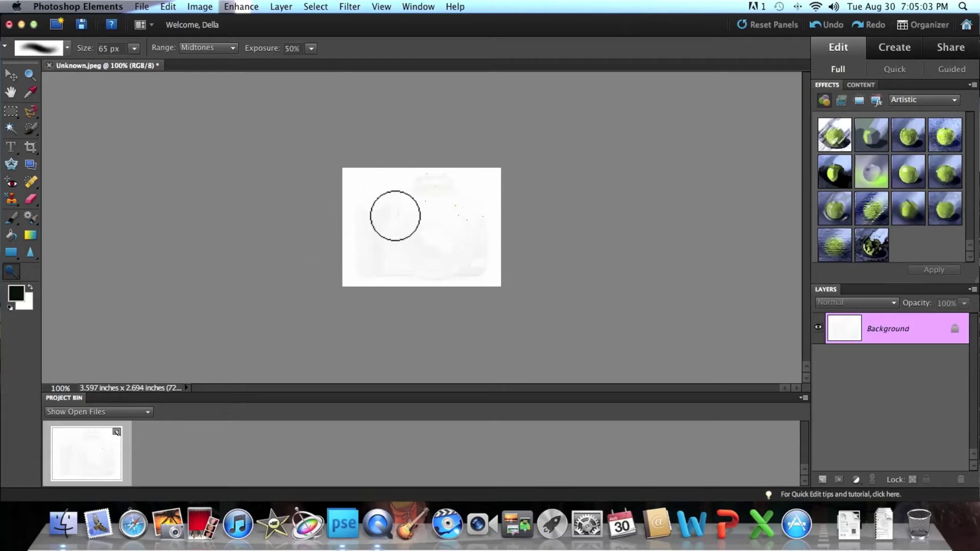
Step: Undo the last few dodge strokes on the camera photo and redo them
click(814, 26)
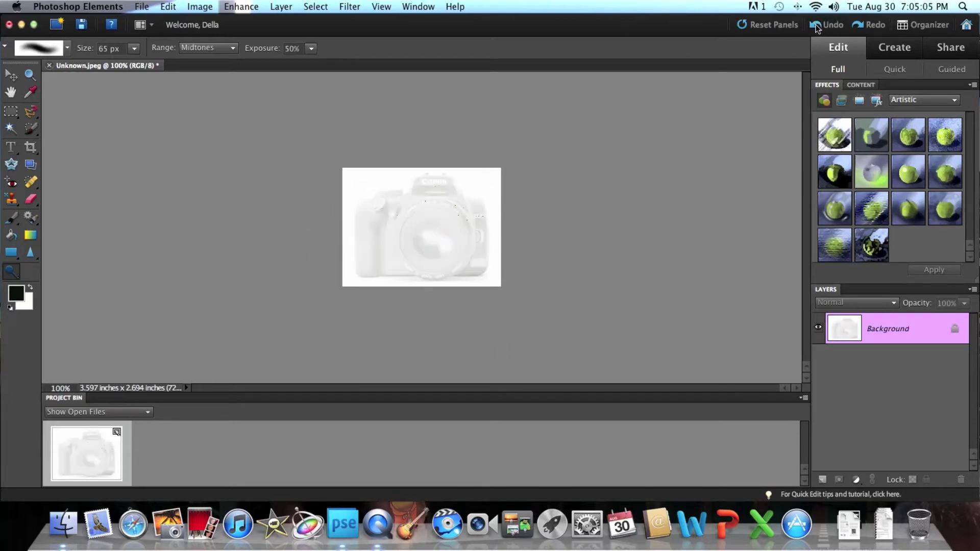
click(815, 25)
click(815, 25)
click(868, 25)
click(867, 25)
click(867, 25)
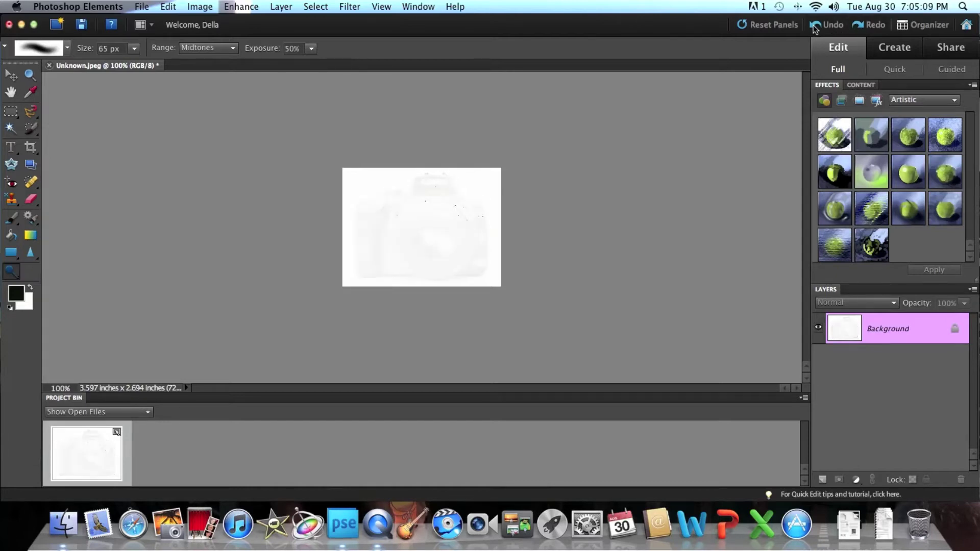
Step: Undo all the dodge strokes to restore the original camera photo
click(814, 25)
click(813, 26)
click(813, 26)
click(813, 25)
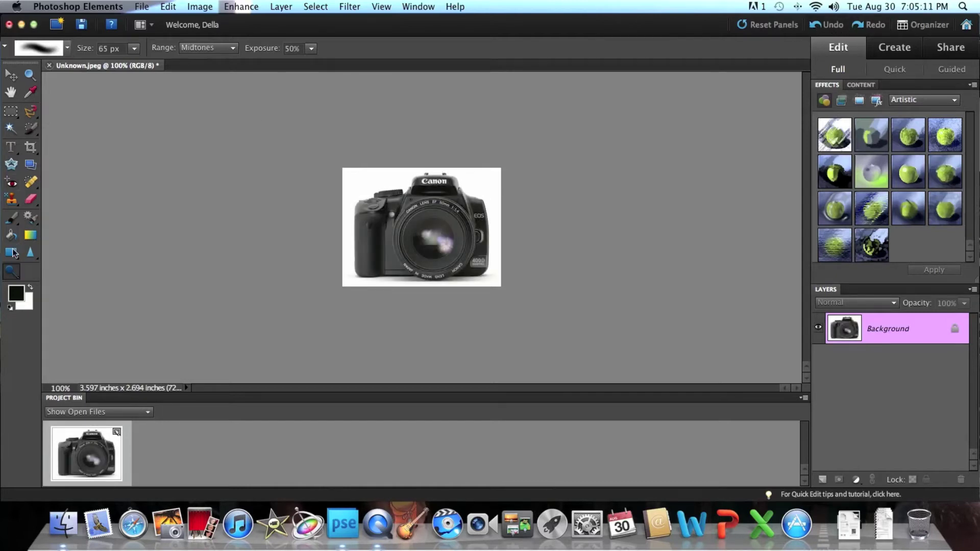
Step: Darken the camera to a black silhouette with repeated Burn tool strokes, extending them over the background around it
click(11, 272)
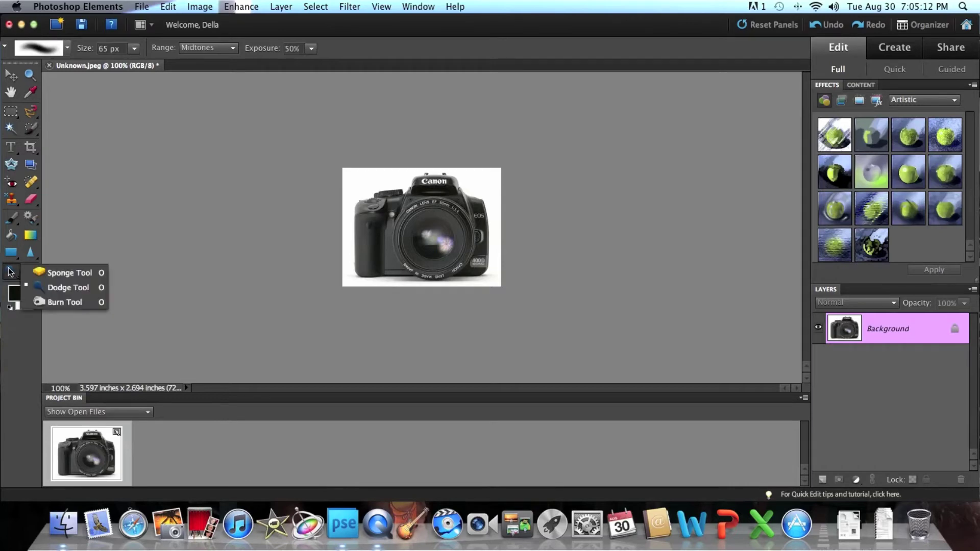
click(65, 302)
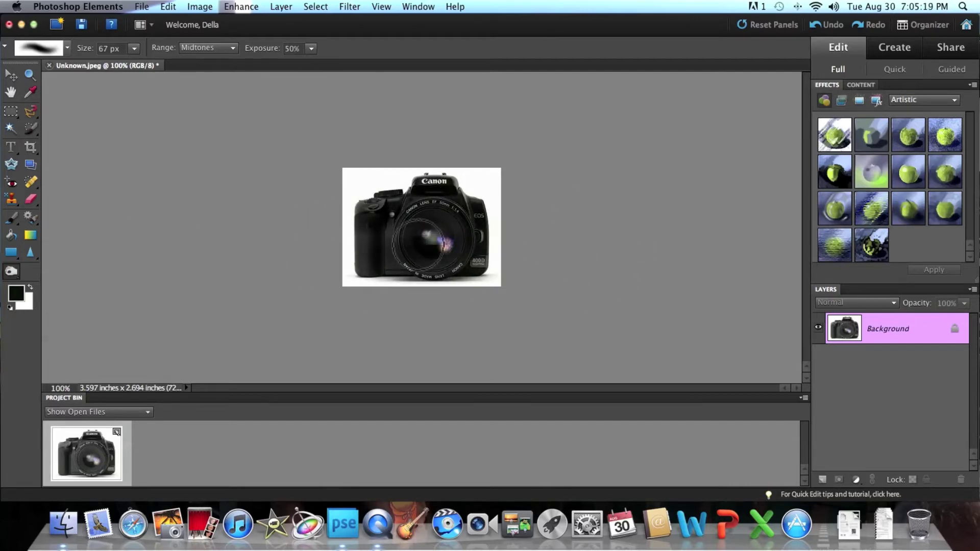
mouse_move(479, 220)
mouse_down()
mouse_move(468, 187)
mouse_move(538, 195)
mouse_move(402, 204)
mouse_move(391, 232)
mouse_move(635, 251)
mouse_move(543, 278)
mouse_up()
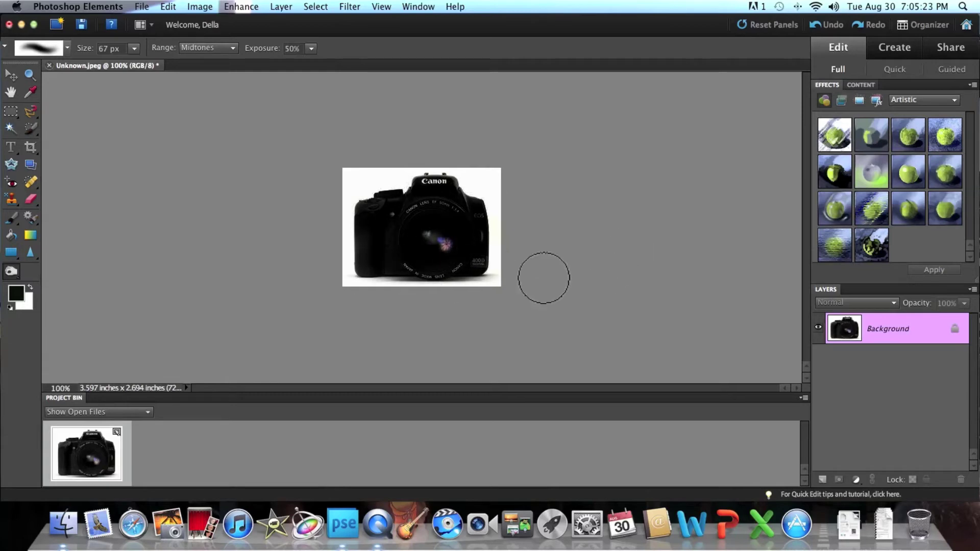
mouse_move(558, 158)
mouse_down()
mouse_move(374, 209)
mouse_move(289, 197)
mouse_move(284, 214)
mouse_move(562, 238)
mouse_move(387, 276)
mouse_move(482, 272)
mouse_move(445, 253)
mouse_move(605, 254)
mouse_up()
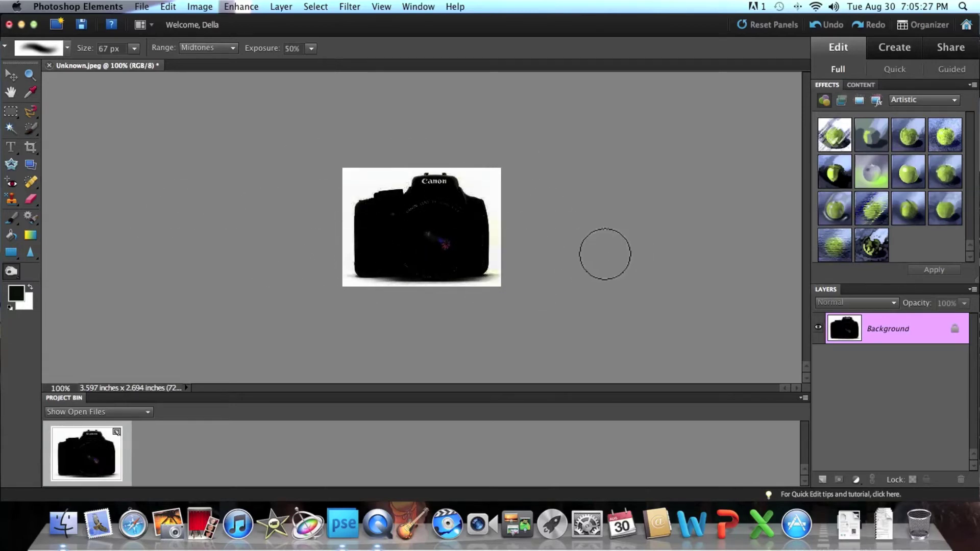
mouse_move(310, 219)
mouse_down()
mouse_move(542, 188)
mouse_move(383, 189)
mouse_up()
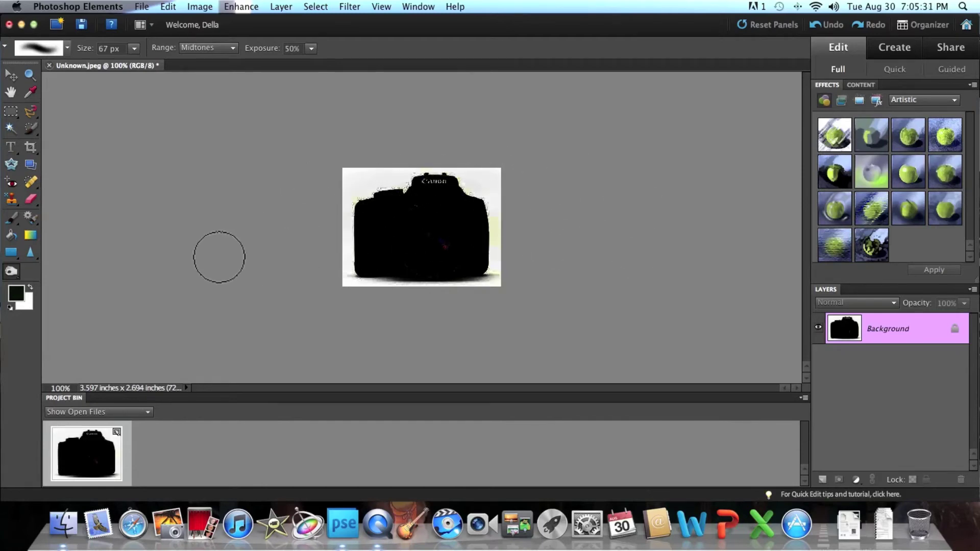
mouse_move(394, 269)
mouse_down()
mouse_move(431, 272)
mouse_move(398, 269)
mouse_move(359, 244)
mouse_move(359, 209)
mouse_up()
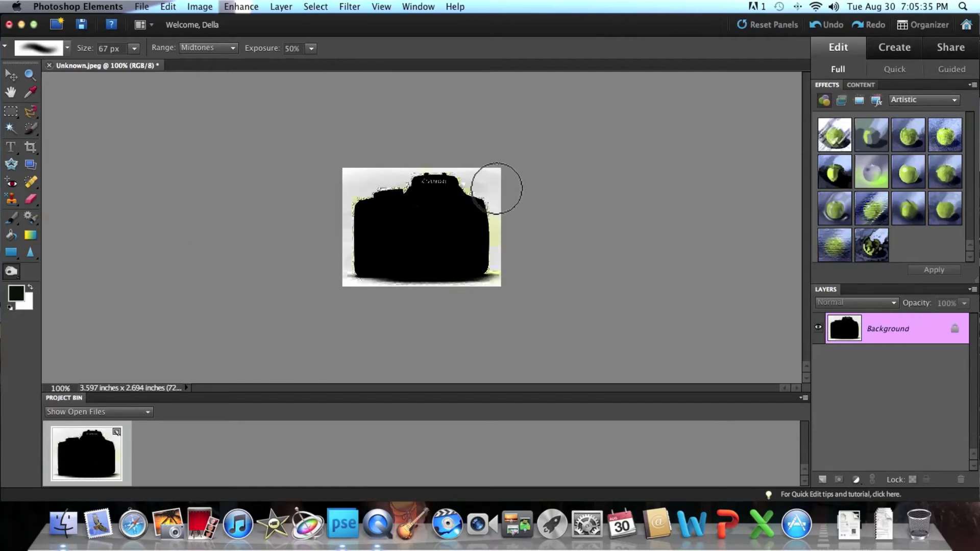
mouse_move(443, 183)
mouse_down()
mouse_move(411, 184)
mouse_move(431, 185)
mouse_up()
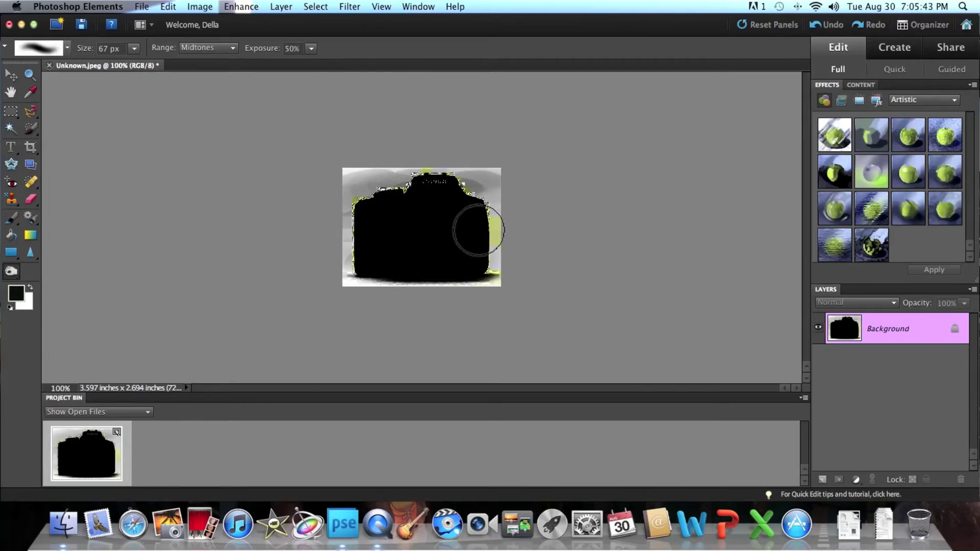
mouse_move(519, 233)
mouse_down()
mouse_move(442, 269)
mouse_move(540, 267)
mouse_move(223, 162)
mouse_move(633, 183)
mouse_move(189, 179)
mouse_move(479, 171)
mouse_move(407, 214)
mouse_move(488, 275)
mouse_move(580, 186)
mouse_move(321, 192)
mouse_move(554, 179)
mouse_up()
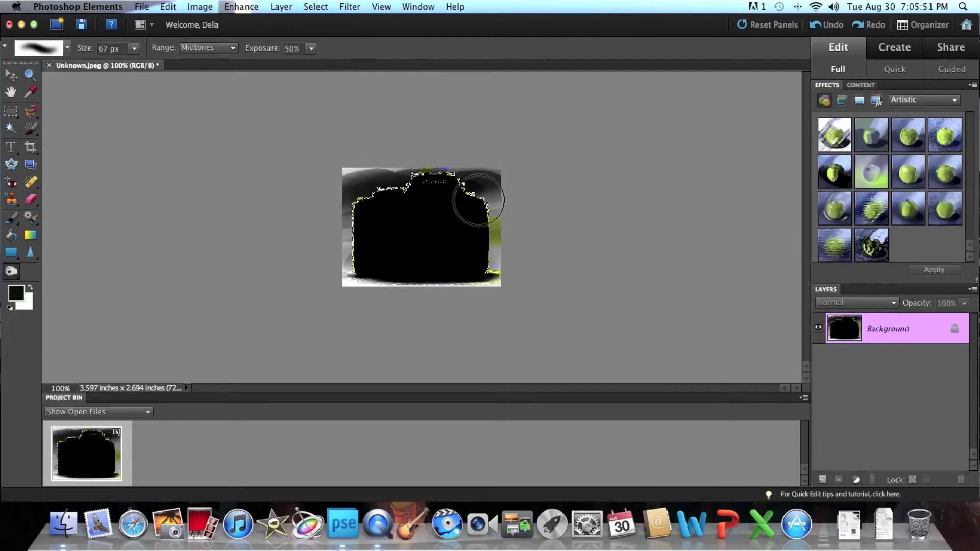
mouse_move(479, 200)
mouse_down()
mouse_move(291, 82)
mouse_move(402, 133)
mouse_move(189, 194)
mouse_move(392, 194)
mouse_move(457, 255)
mouse_move(323, 258)
mouse_move(365, 236)
mouse_move(348, 266)
mouse_move(403, 291)
mouse_move(333, 285)
mouse_move(450, 290)
mouse_move(282, 290)
mouse_move(371, 300)
mouse_move(578, 289)
mouse_up()
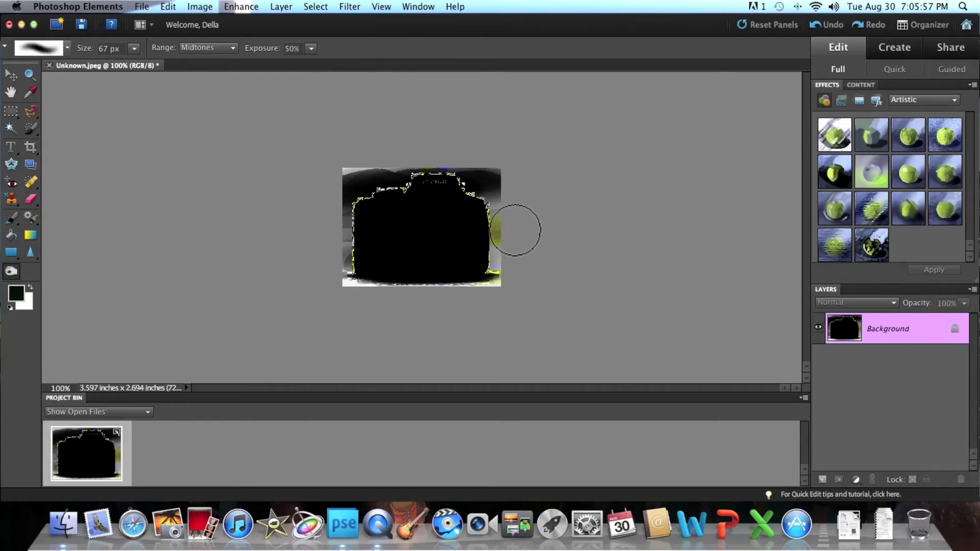
Step: Try to lighten the blackened camera body with a Dodge tool stroke
click(20, 273)
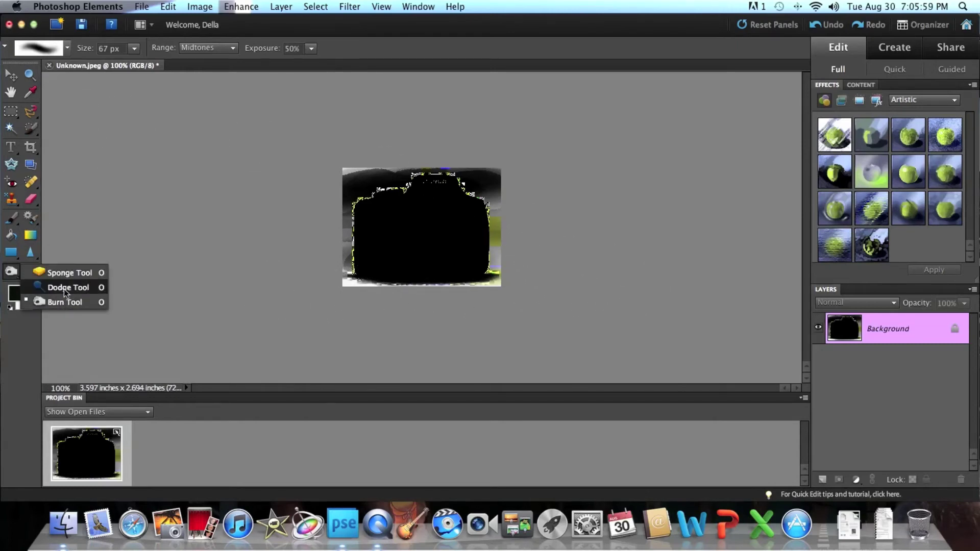
click(63, 289)
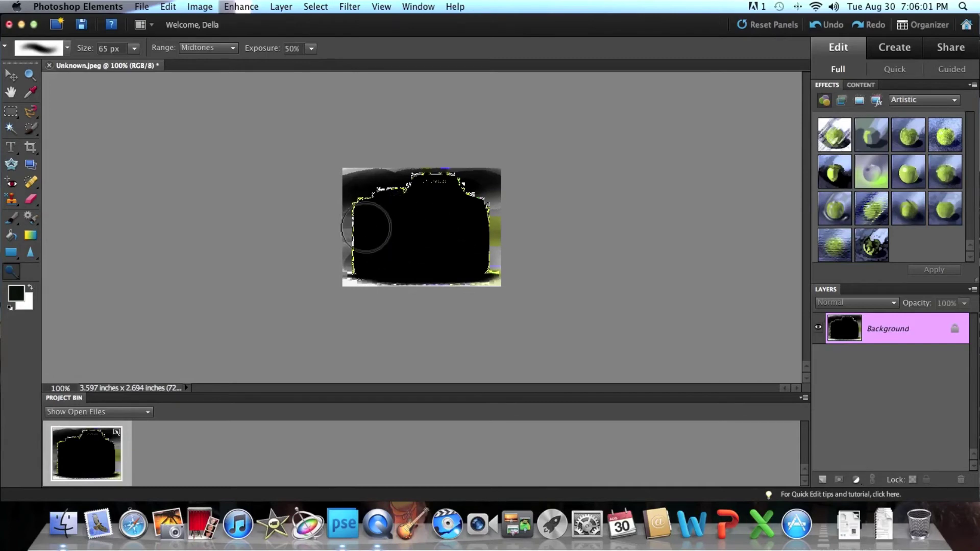
mouse_move(366, 227)
mouse_down()
mouse_move(460, 225)
mouse_move(432, 233)
mouse_move(431, 220)
mouse_up()
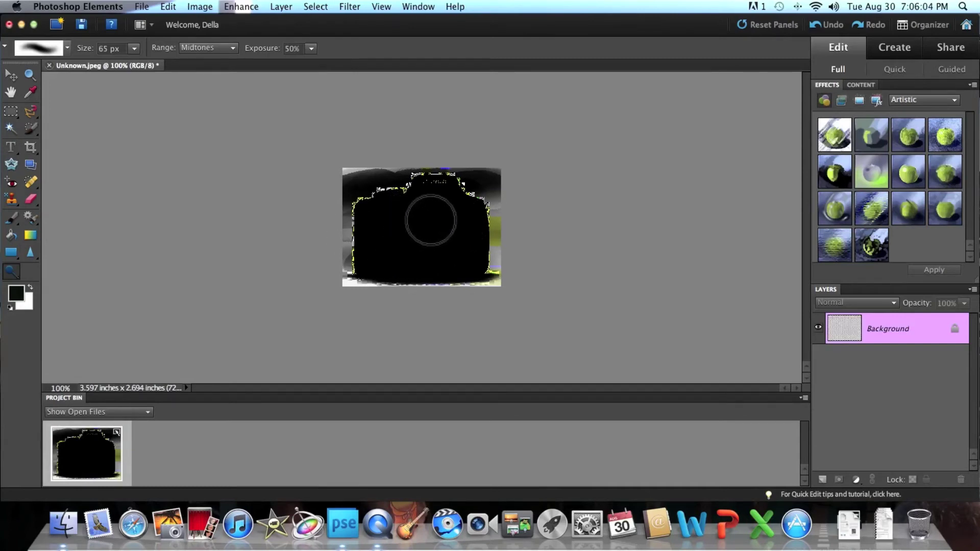
Step: Undo all the burn and dodge strokes to restore the original camera photo
click(816, 26)
click(816, 26)
click(816, 25)
click(818, 25)
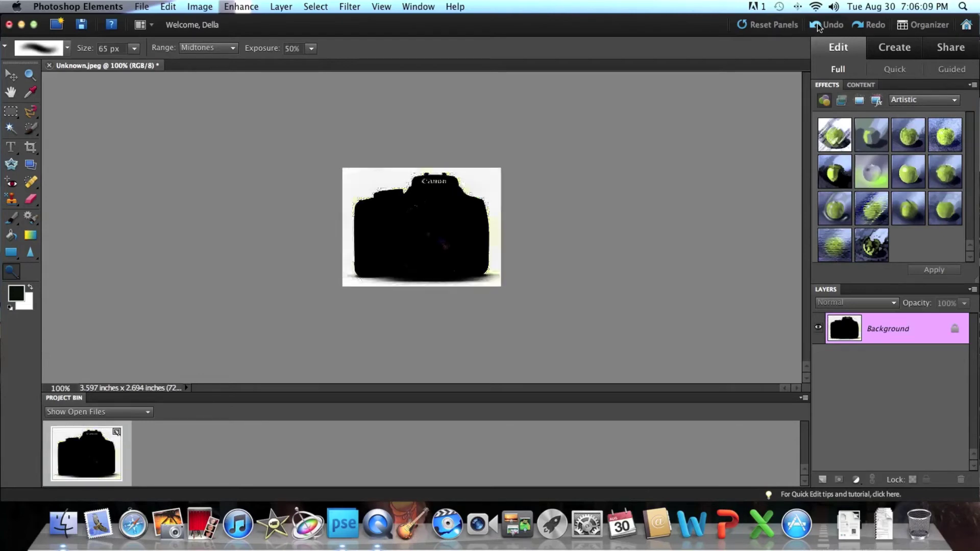
click(817, 25)
click(817, 26)
click(817, 26)
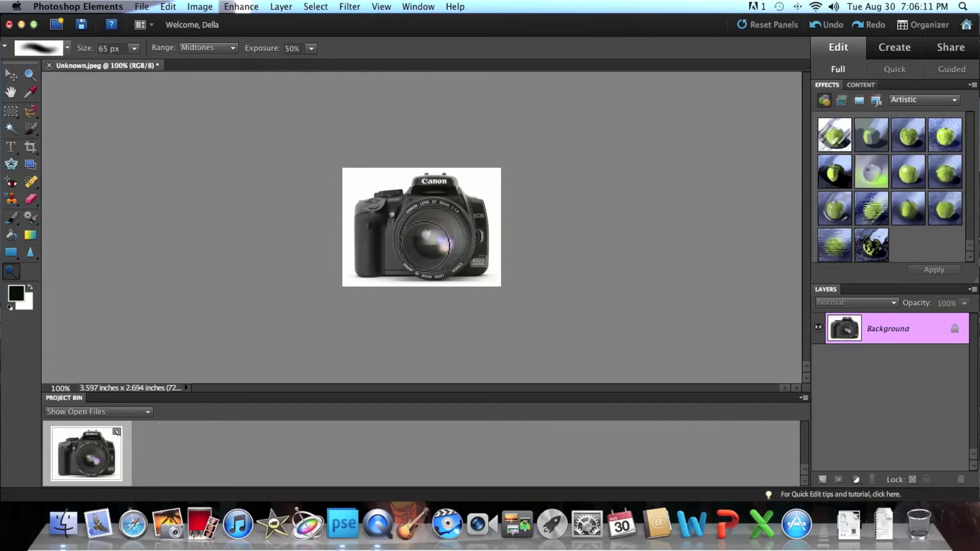
Step: Lighten the camera's lens with the Dodge tool and darken the body around it with the Burn tool
drag(426, 244, 356, 191)
click(11, 270)
click(63, 303)
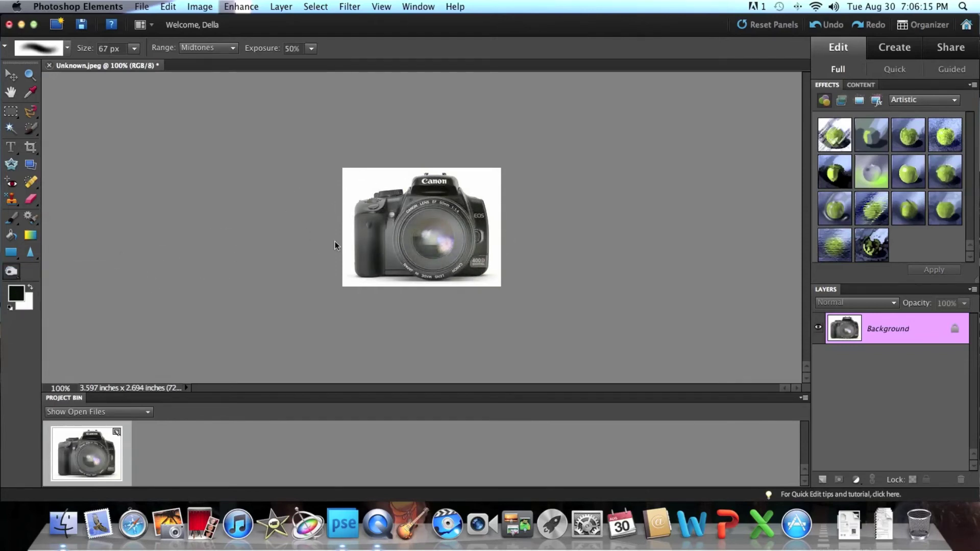
mouse_move(378, 265)
mouse_down()
mouse_move(363, 247)
mouse_move(366, 208)
mouse_move(358, 227)
mouse_move(380, 259)
mouse_move(385, 180)
mouse_move(433, 182)
mouse_move(368, 183)
mouse_move(423, 185)
mouse_move(391, 200)
mouse_move(376, 235)
mouse_move(381, 275)
mouse_move(386, 203)
mouse_move(380, 244)
mouse_move(457, 298)
mouse_up()
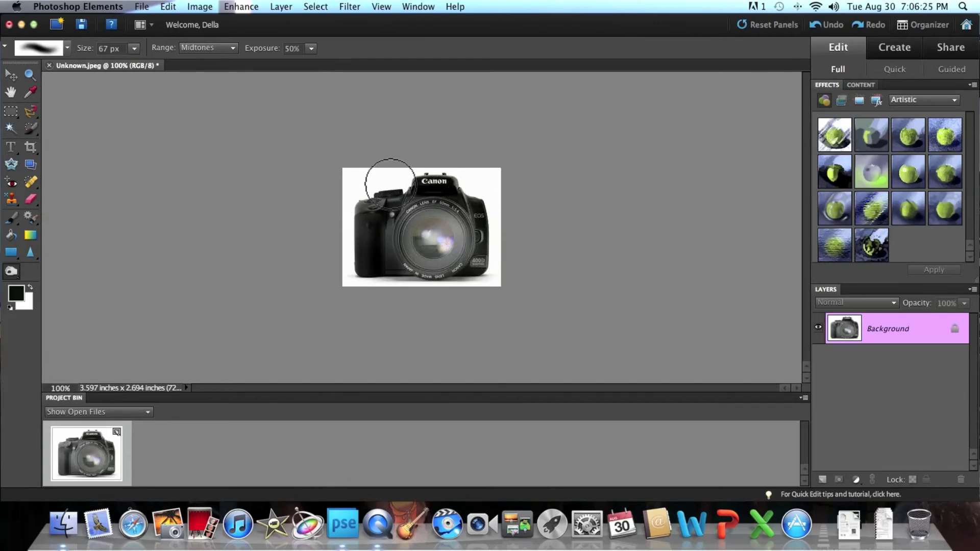
mouse_move(379, 200)
mouse_down()
mouse_move(382, 215)
mouse_move(318, 204)
mouse_up()
Step: Undo the lens dodging and body burning on the camera photo
click(826, 26)
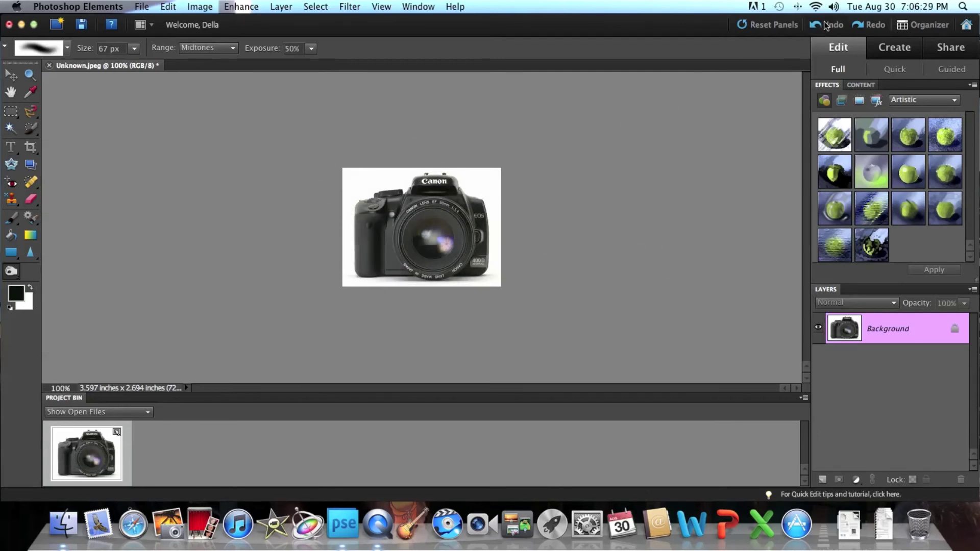